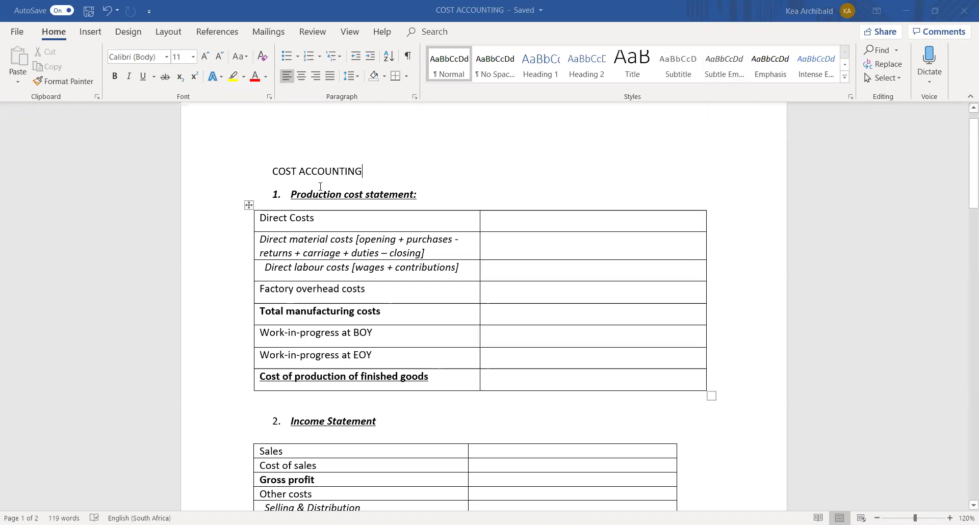
# Look through the document's production cost statement, income statement and notes sections.
pyautogui.scroll(-1, 321, 354)
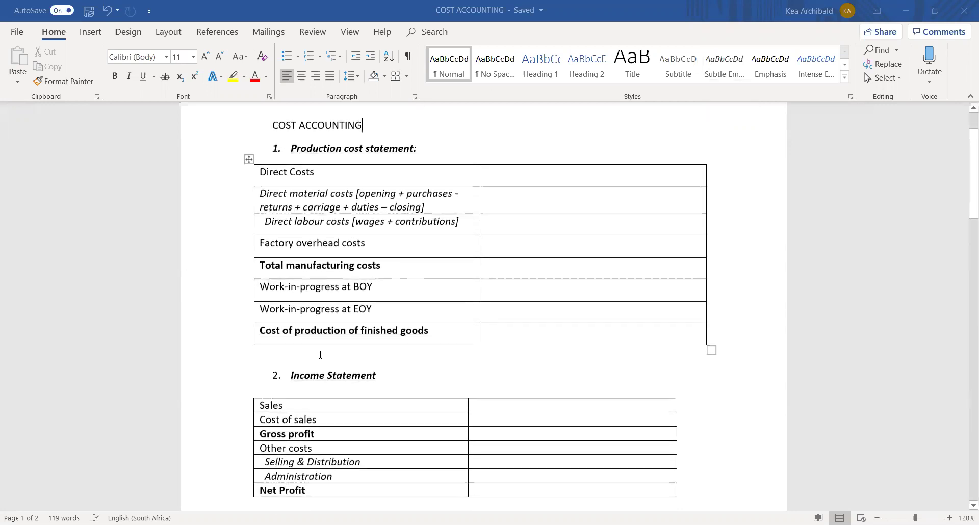
pyautogui.scroll(-6, 371, 388)
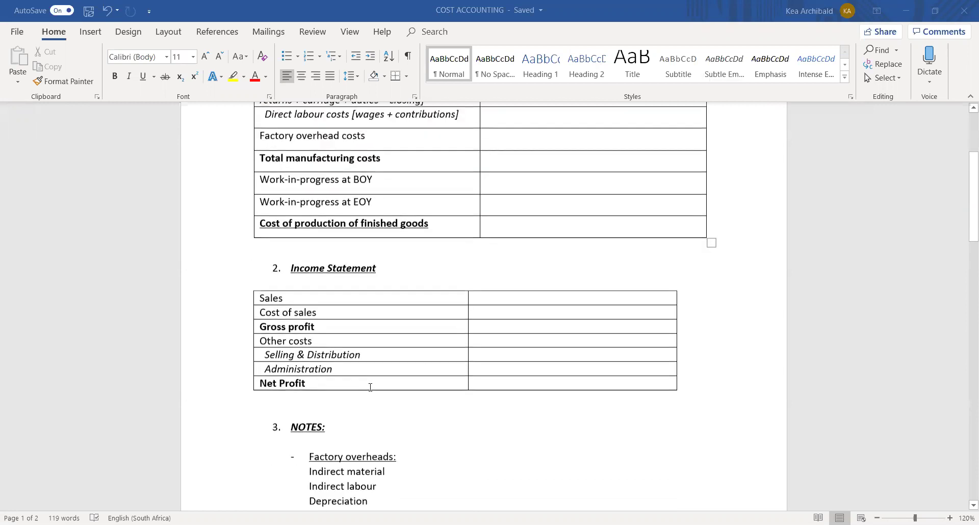
pyautogui.scroll(-10, 370, 388)
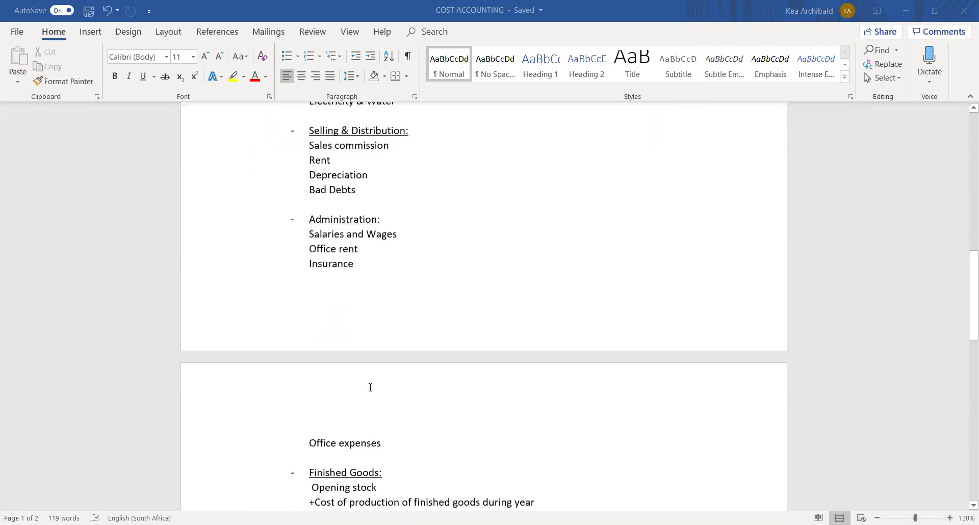
pyautogui.scroll(17, 370, 387)
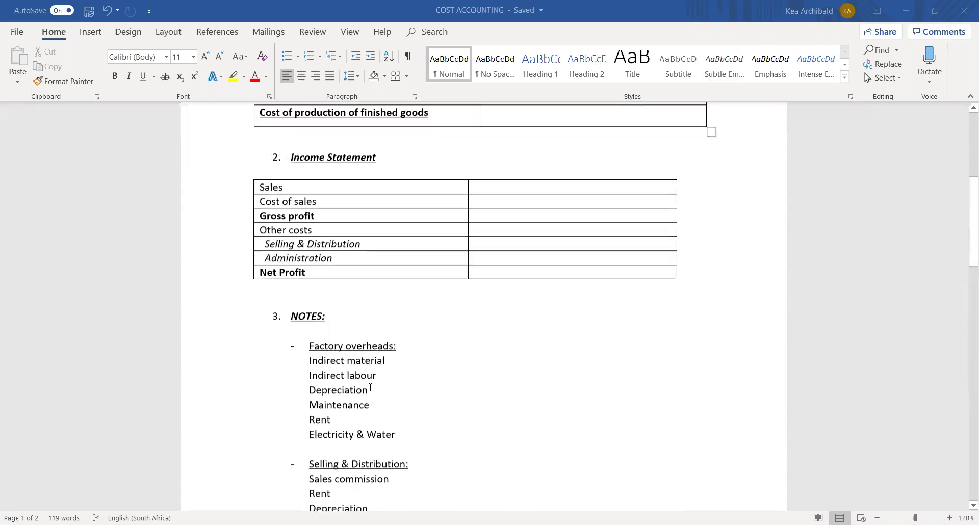
pyautogui.scroll(1, 370, 387)
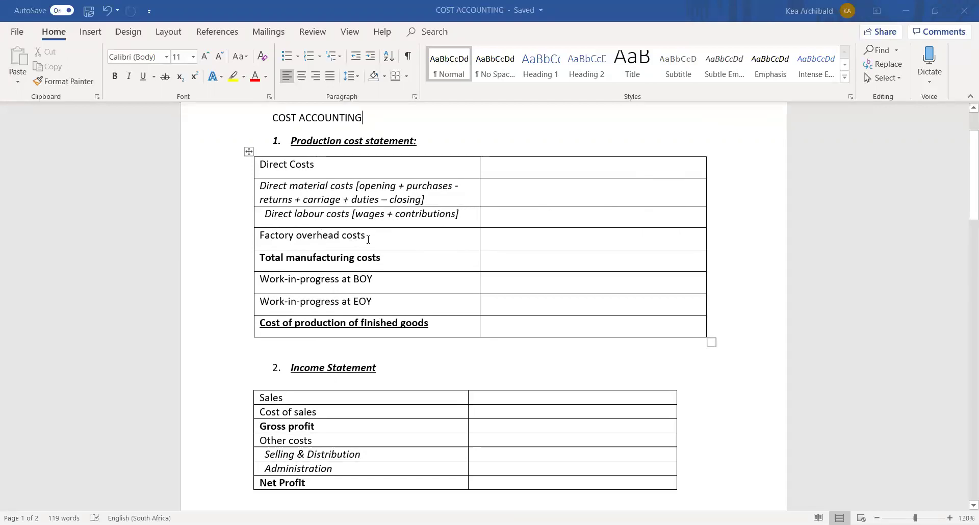
# Examine the items under the Factory overheads note and compare them with the production cost statement table.
pyautogui.scroll(-5, 368, 240)
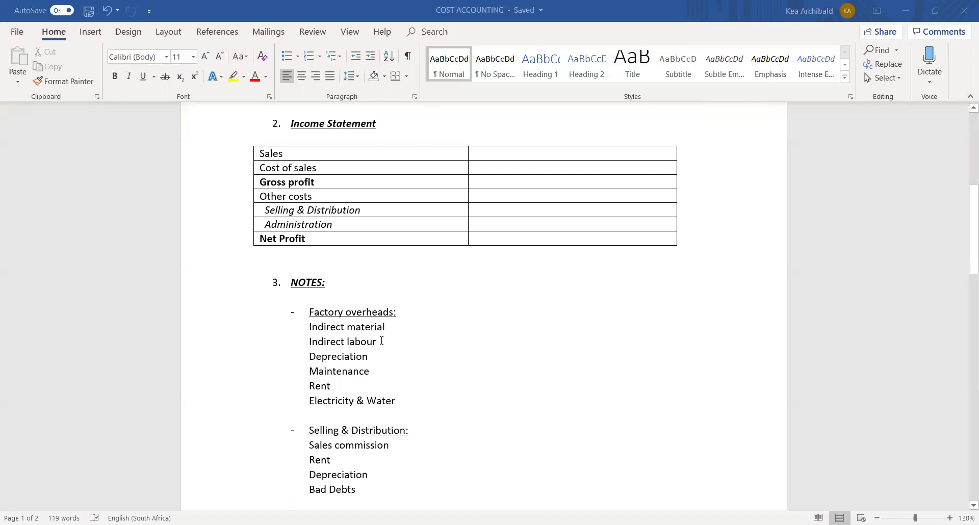
pyautogui.click(381, 341)
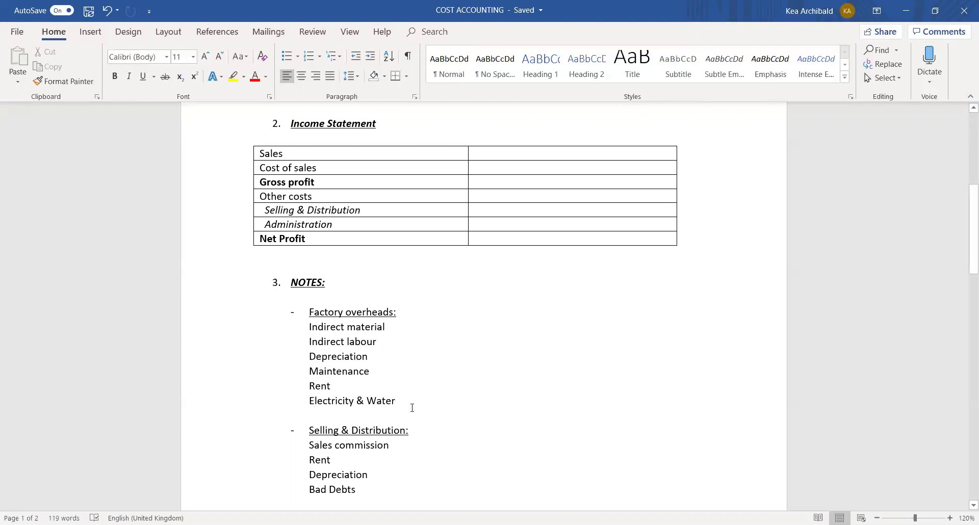
pyautogui.scroll(-3, 412, 408)
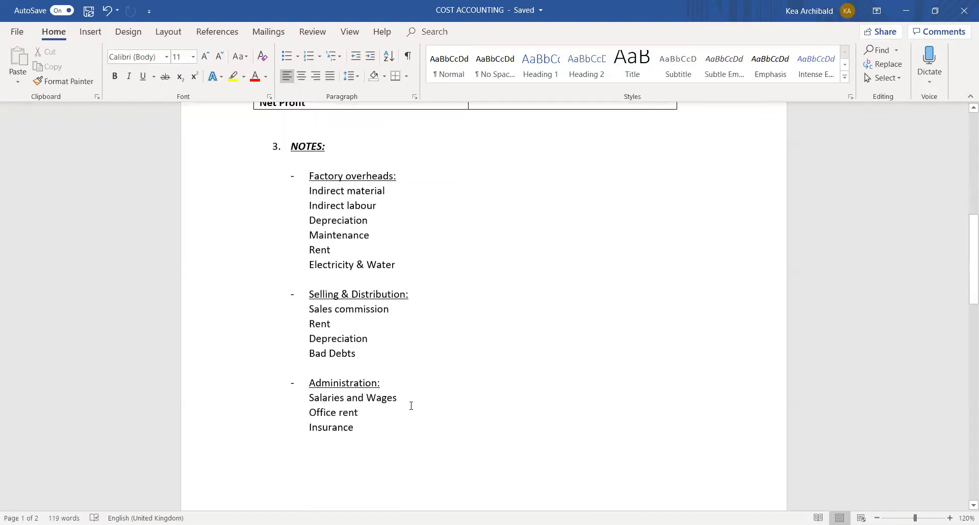
pyautogui.scroll(5, 441, 317)
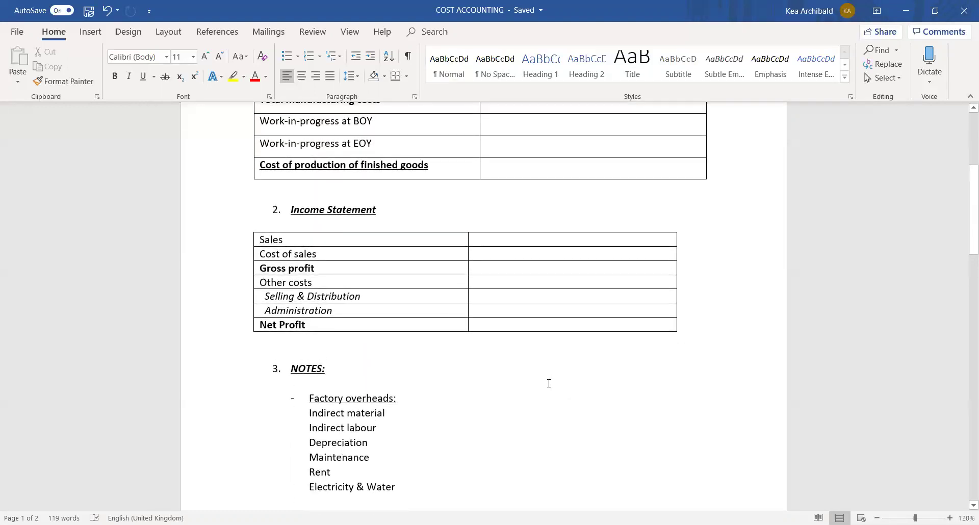
pyautogui.scroll(3, 546, 381)
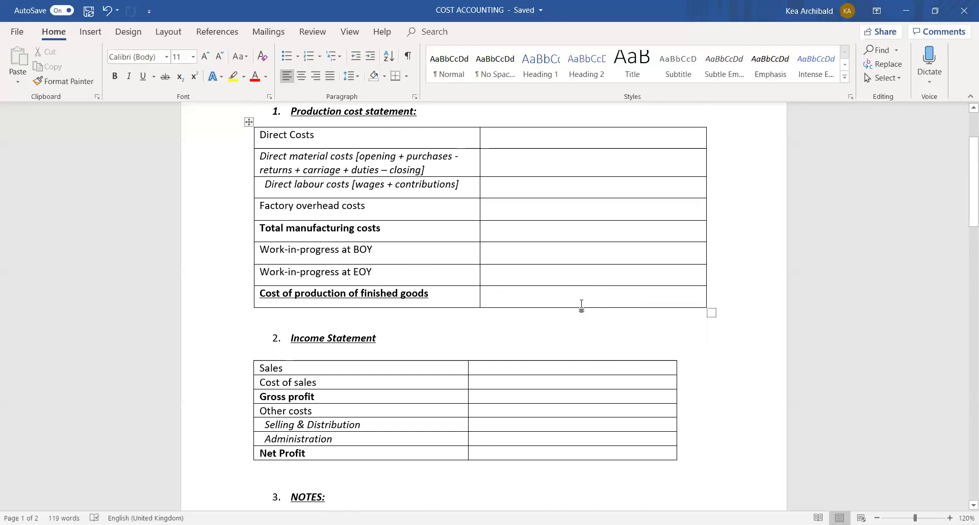
# Examine the Income Statement table together with the Selling & Distribution and Administration notes that support its other costs.
pyautogui.scroll(-5, 581, 304)
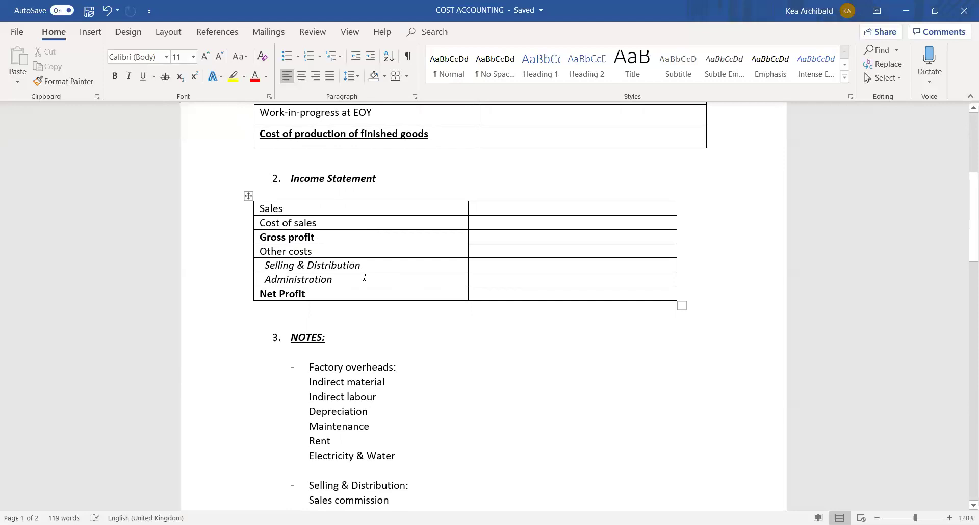
pyautogui.scroll(-5, 365, 277)
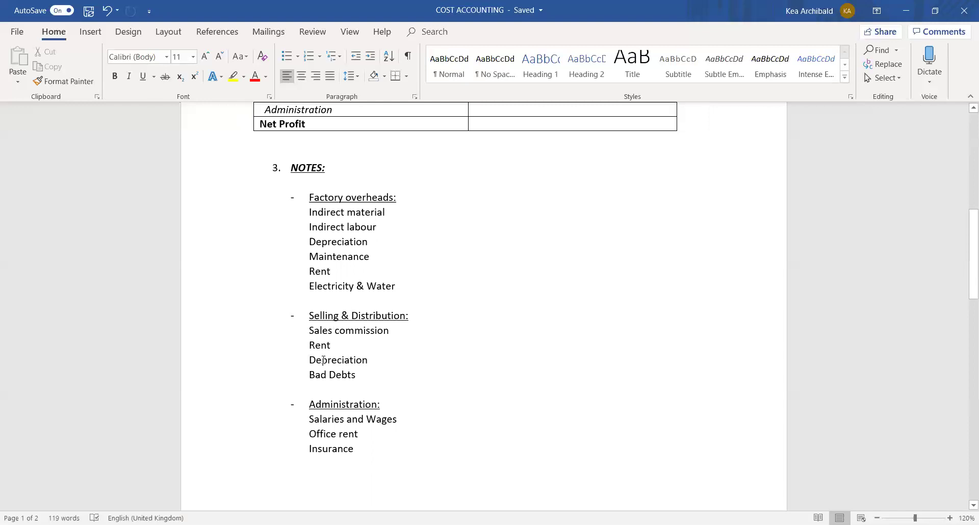
pyautogui.scroll(-3, 382, 434)
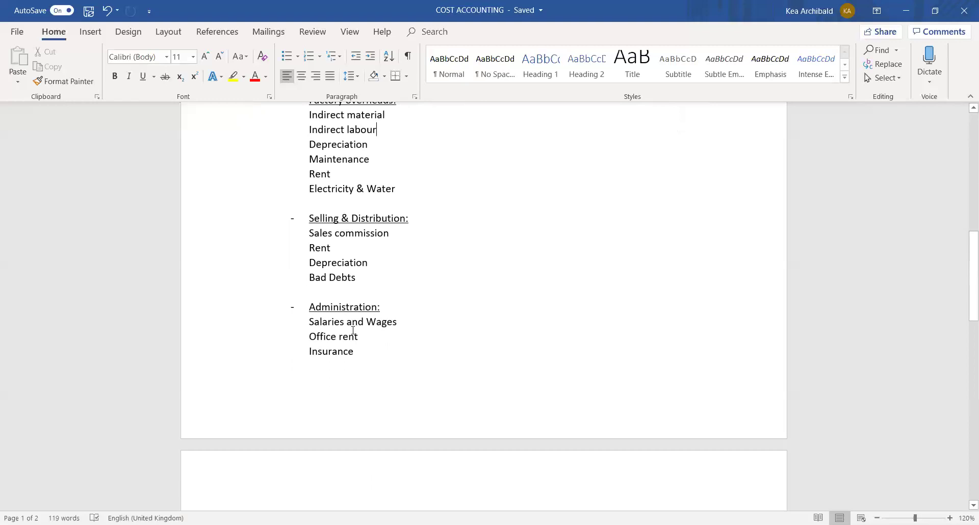
pyautogui.scroll(-3, 352, 350)
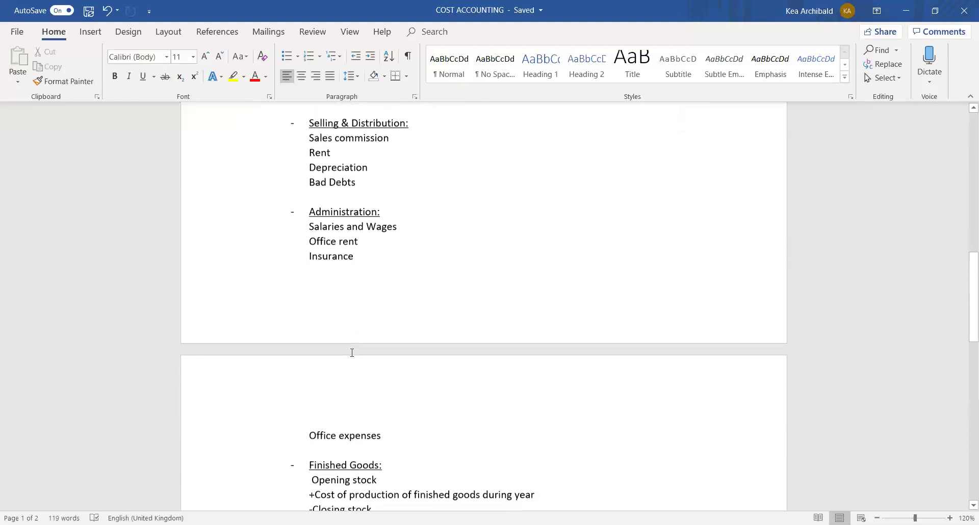
pyautogui.keyDown('ctrl'); pyautogui.scroll(1, 352, 352); pyautogui.keyUp('ctrl')
pyautogui.scroll(2, 376, 302)
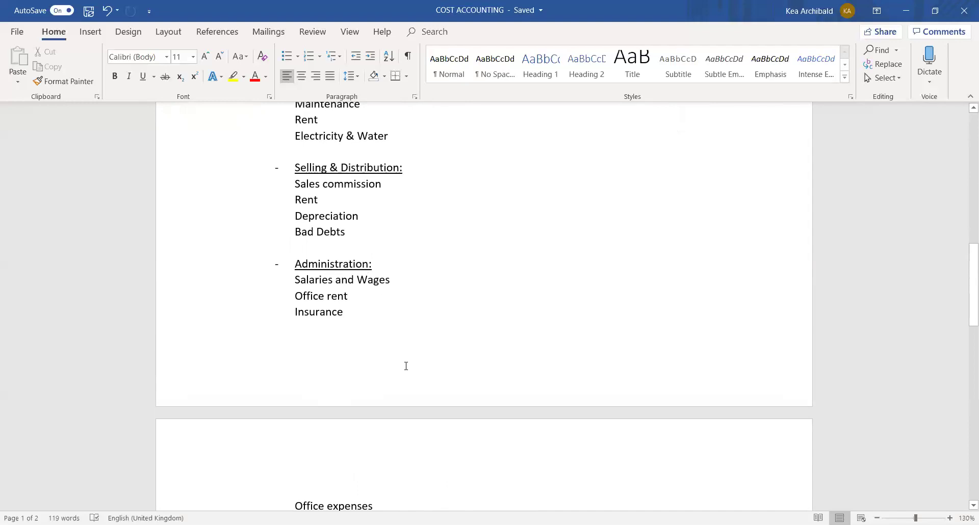
pyautogui.scroll(2, 406, 367)
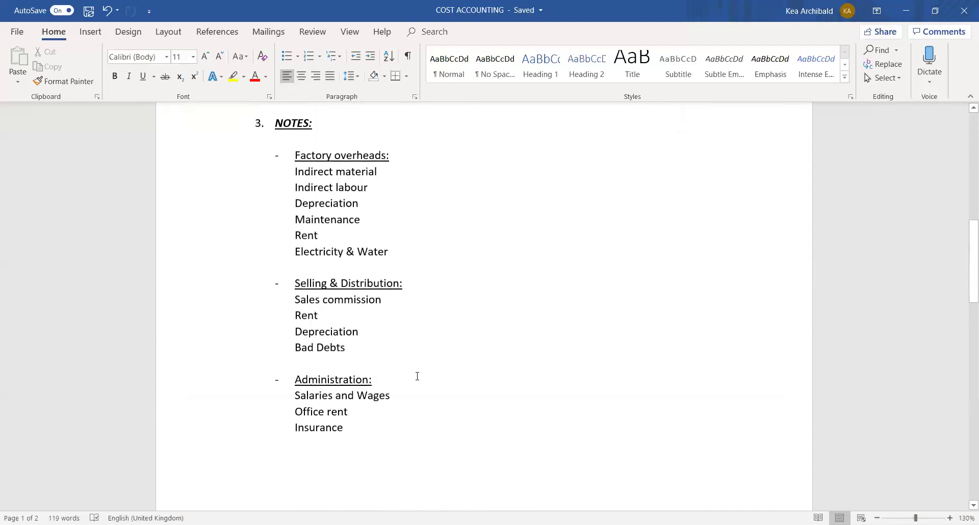
pyautogui.scroll(4, 417, 376)
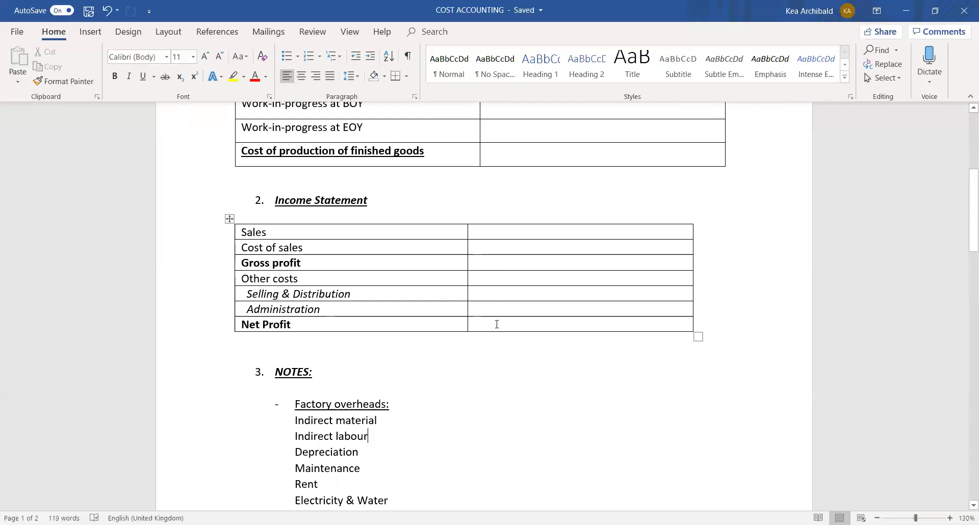
pyautogui.scroll(-5, 490, 391)
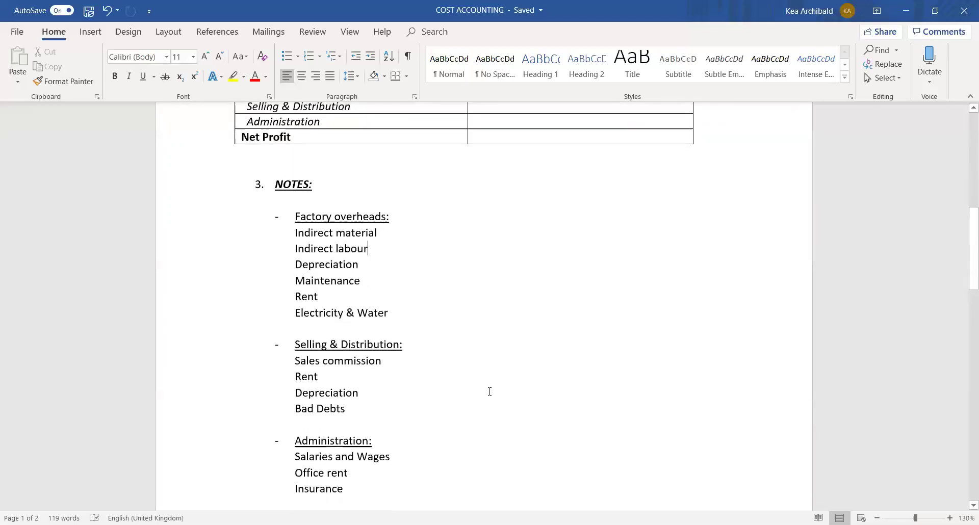
# Select the cost of production line in the Finished Goods note, then the matching final row of the production cost statement.
pyautogui.scroll(-5, 489, 391)
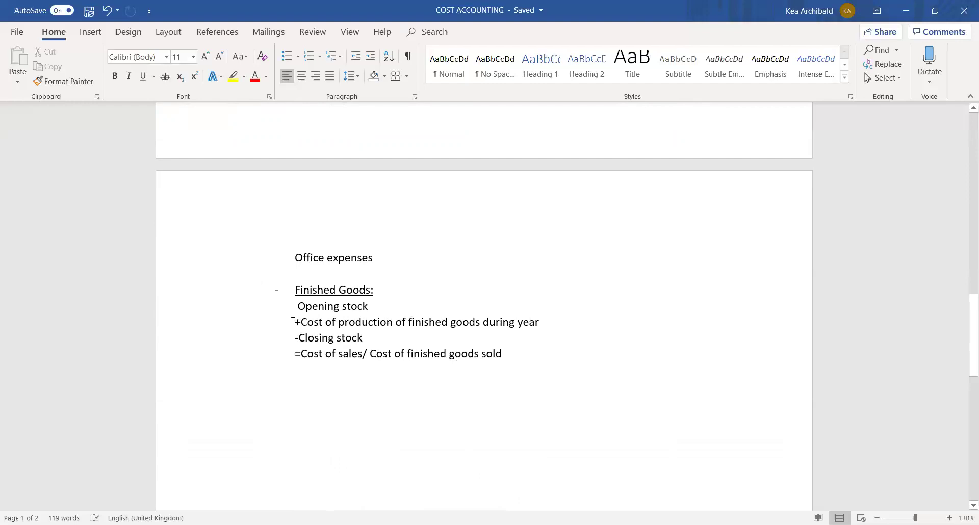
pyautogui.moveTo(296, 322); pyautogui.dragTo(539, 323)
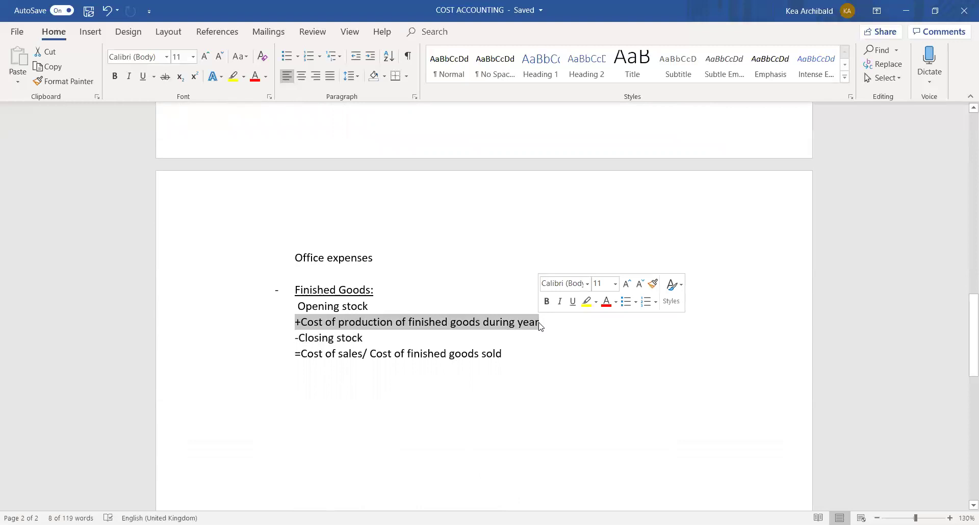
pyautogui.scroll(20, 540, 347)
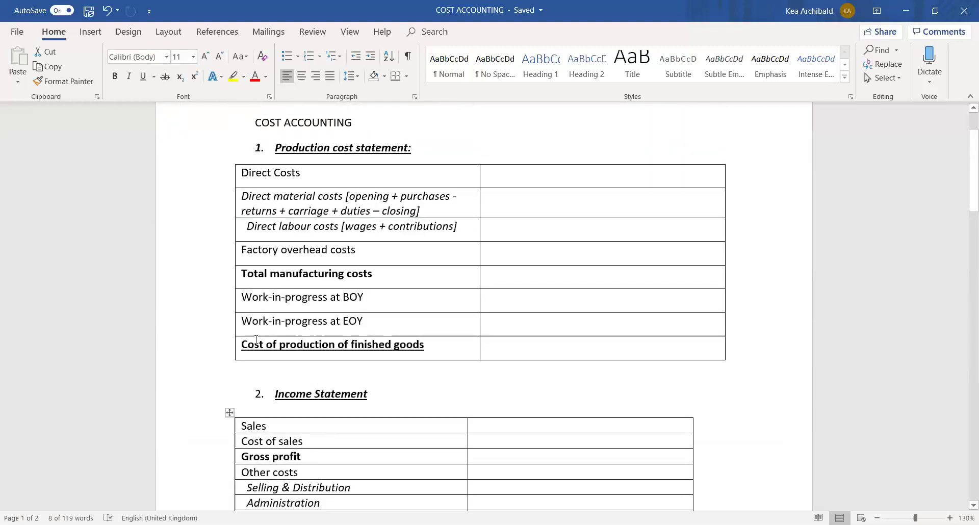
pyautogui.moveTo(242, 346); pyautogui.dragTo(532, 353)
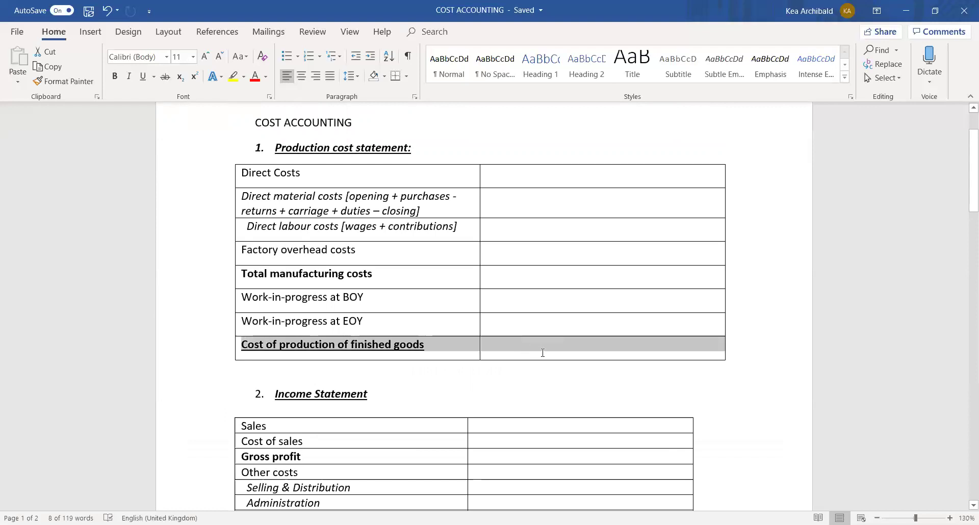
# Select "Cost of sales/ Cost of finished goods sold" in the Finished Goods note, then the Income Statement's Cost of sales row, and clear the selection.
pyautogui.scroll(-15, 543, 392)
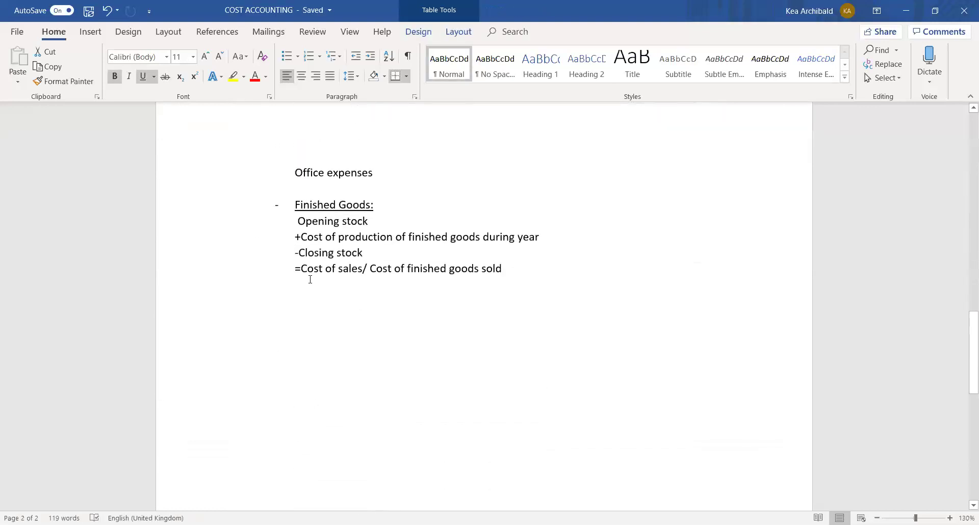
pyautogui.moveTo(301, 268); pyautogui.dragTo(509, 280)
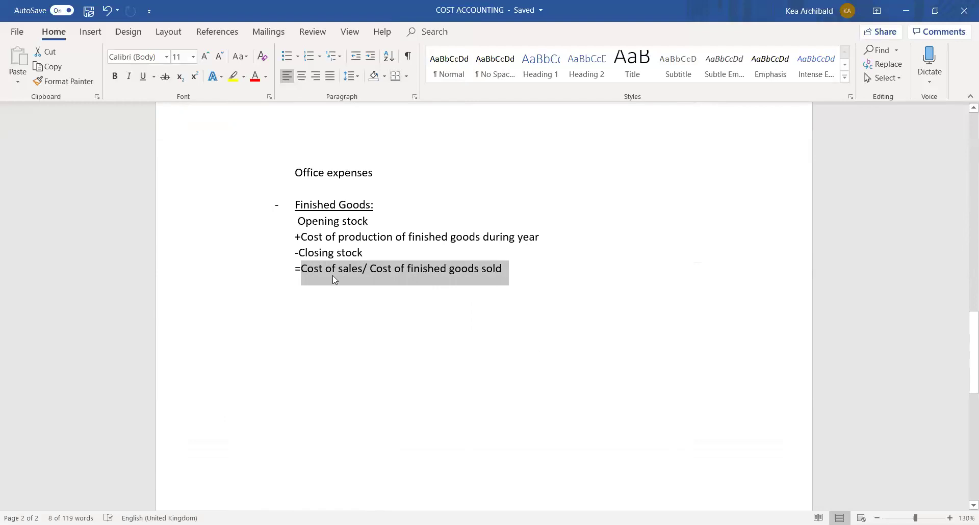
pyautogui.scroll(10, 328, 273)
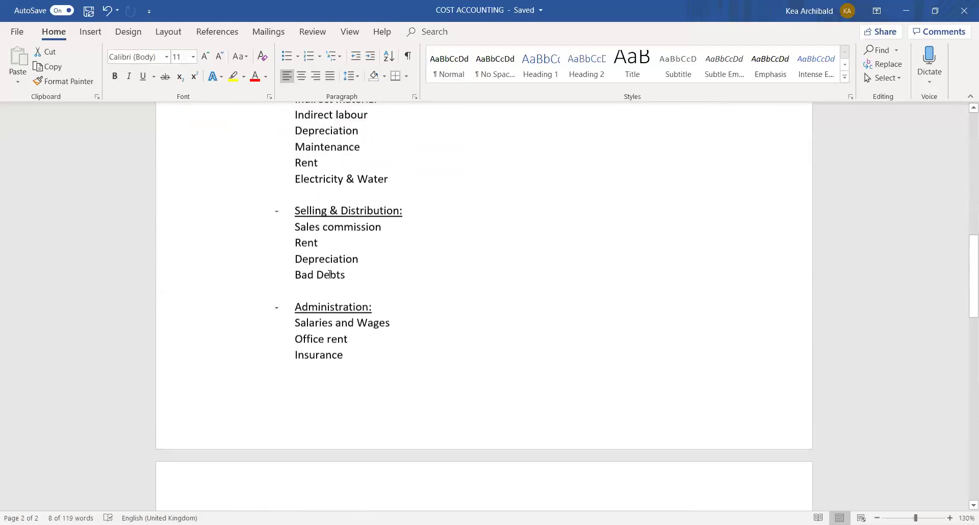
pyautogui.scroll(4, 329, 275)
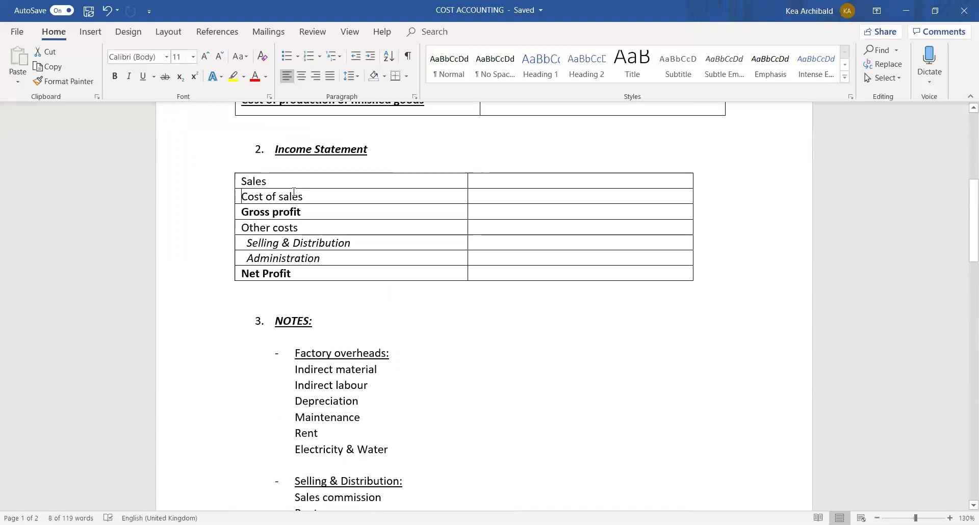
pyautogui.moveTo(241, 198); pyautogui.dragTo(408, 199)
pyautogui.moveTo(478, 199); pyautogui.dragTo(482, 198)
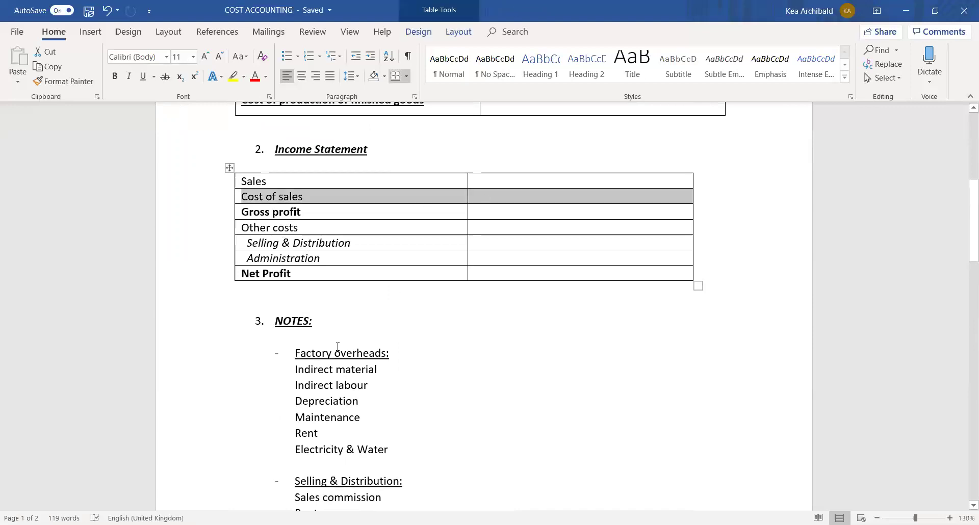
pyautogui.click(345, 315)
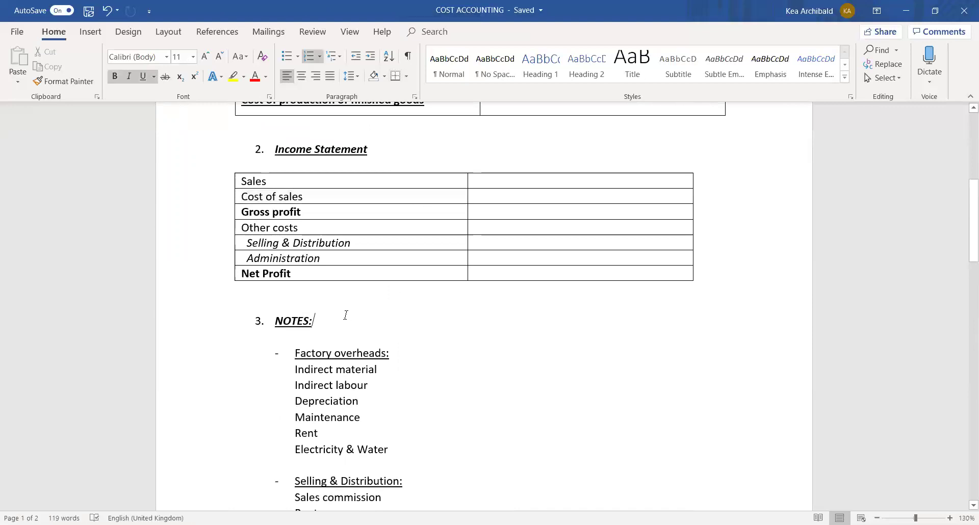
pyautogui.click(263, 298)
# Review the Finished Goods note again, then look back over the income statement and production cost statement tables.
pyautogui.scroll(3, 263, 297)
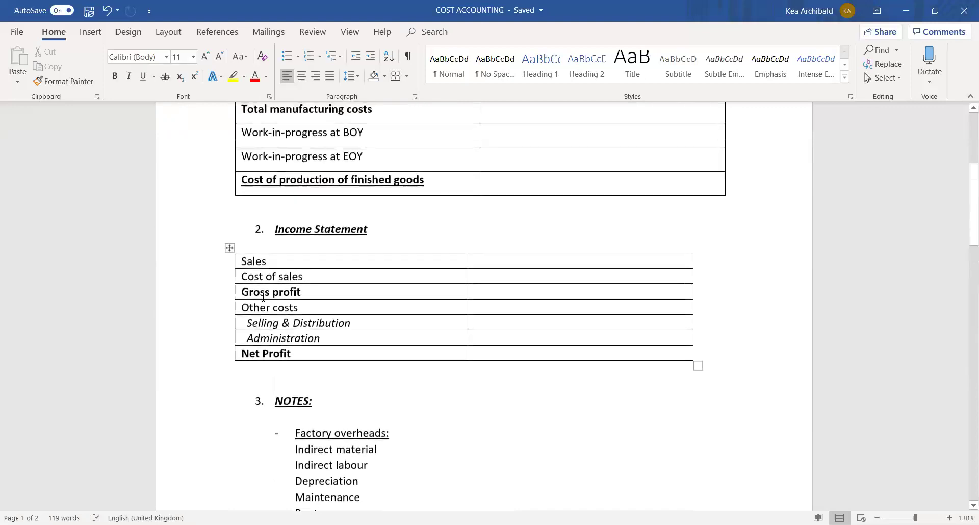
pyautogui.scroll(-6, 263, 297)
pyautogui.scroll(-13, 263, 298)
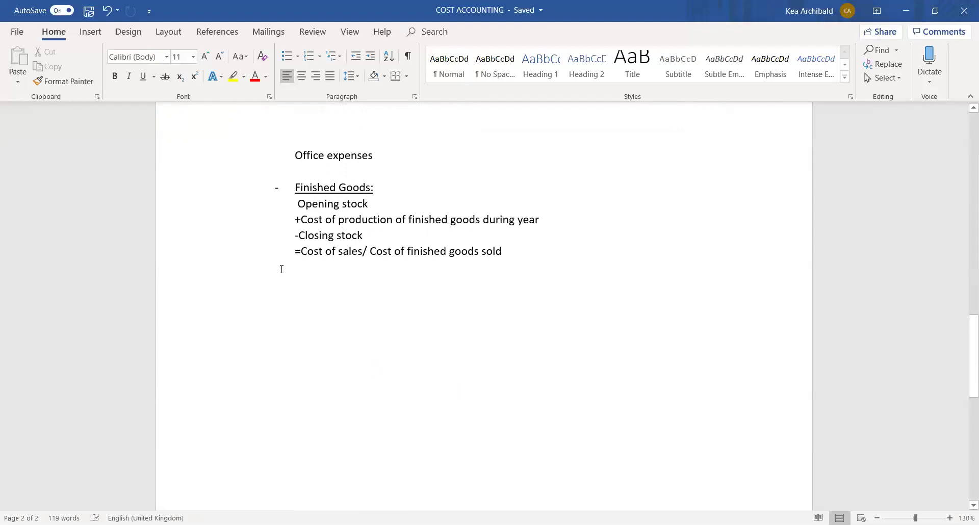
pyautogui.scroll(3, 281, 269)
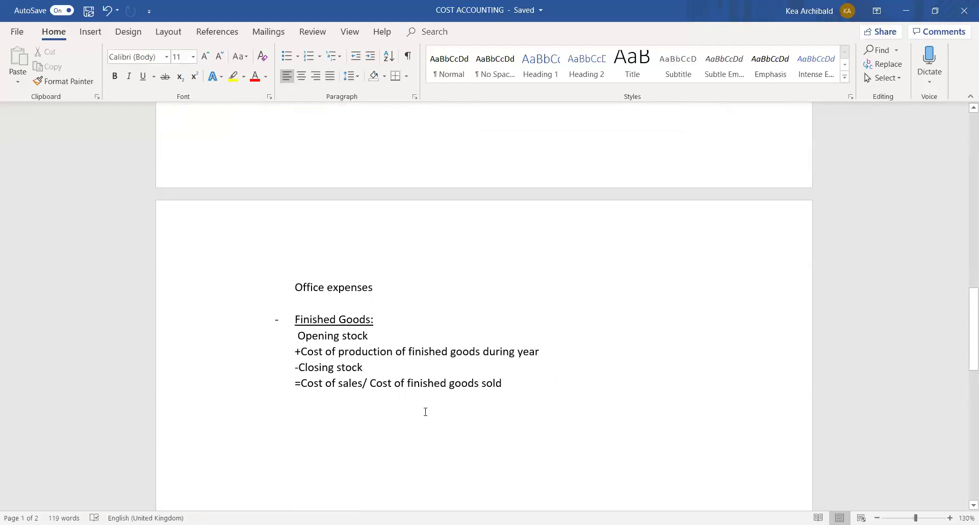
pyautogui.scroll(10, 425, 412)
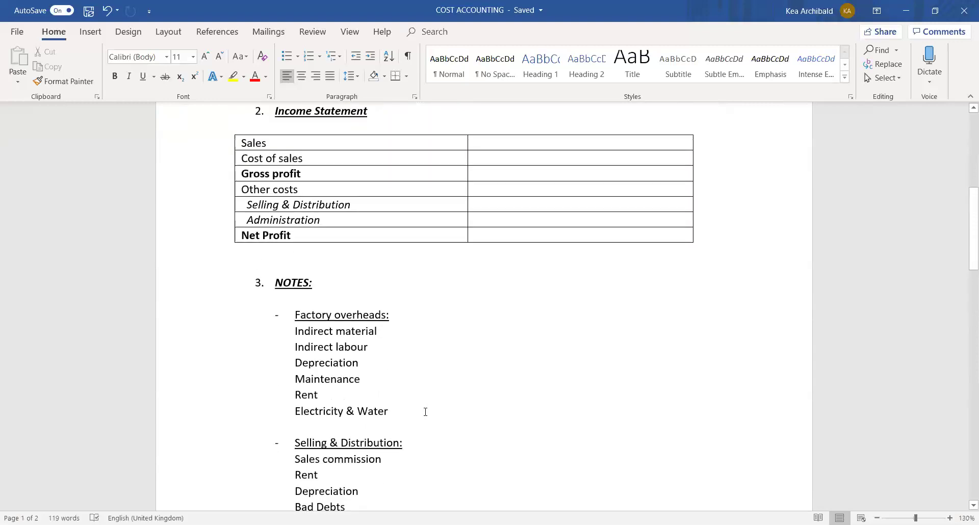
pyautogui.scroll(4, 425, 412)
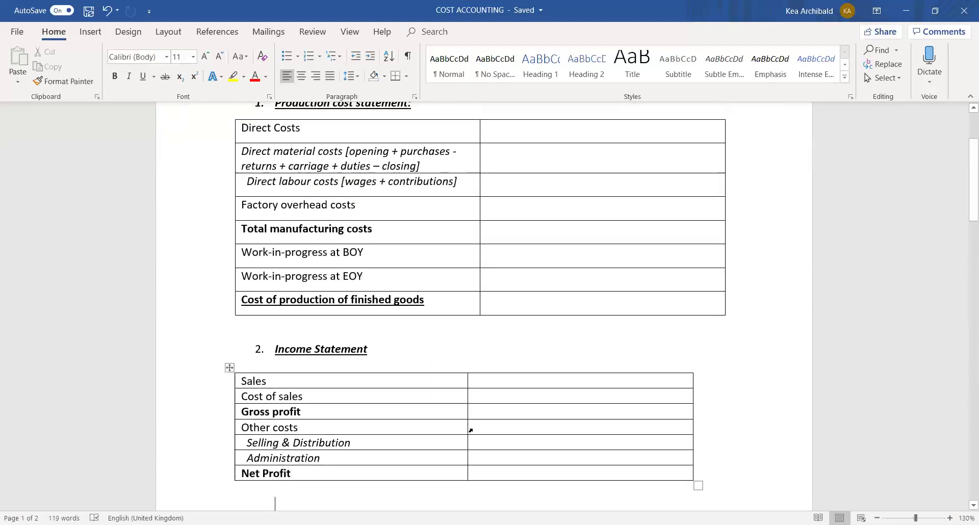
pyautogui.scroll(2, 469, 431)
pyautogui.scroll(-5, 472, 432)
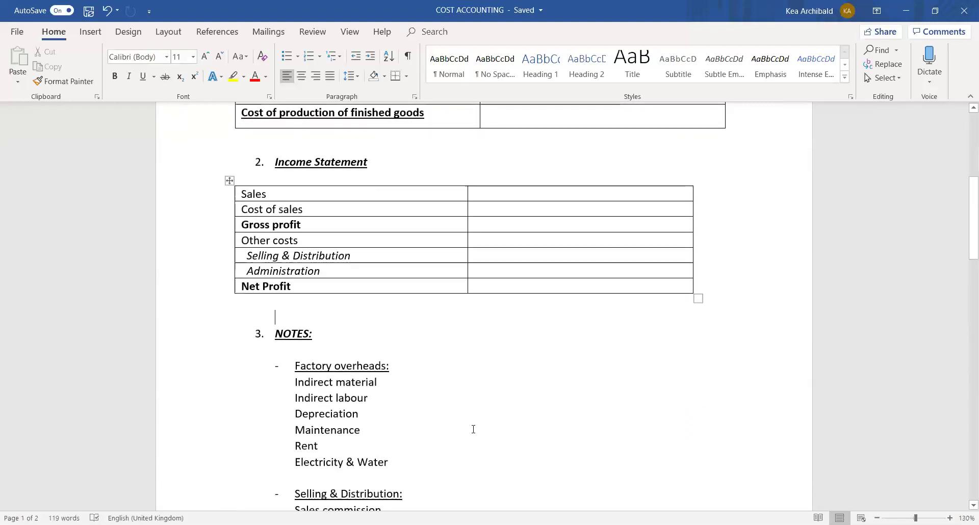
pyautogui.scroll(3, 470, 431)
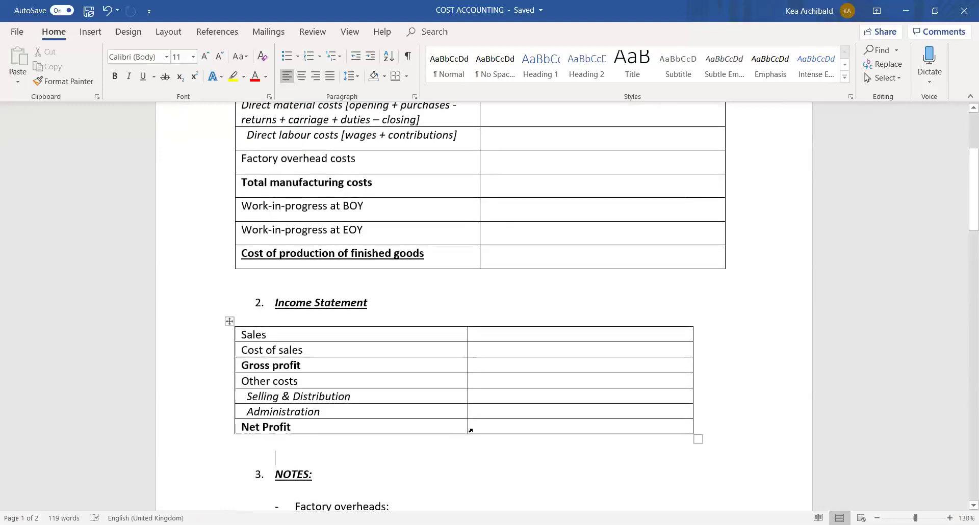